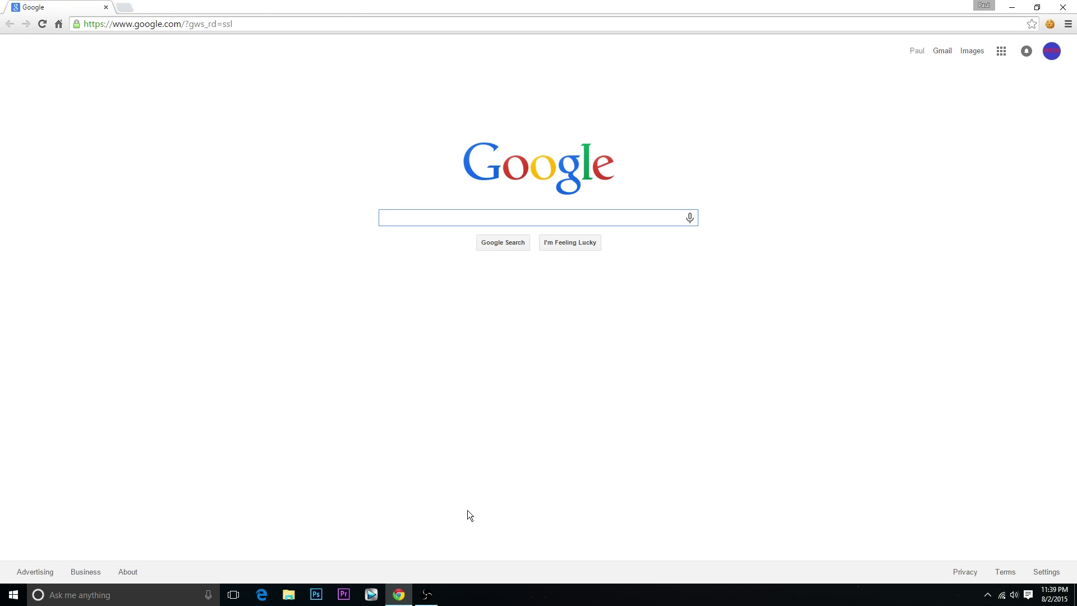
Step: Tick 'Auto-hide the taskbar' in Taskbar Properties after moving the dialog to the screen centre
{"action": "right_click", "coordinate": [502, 593]}
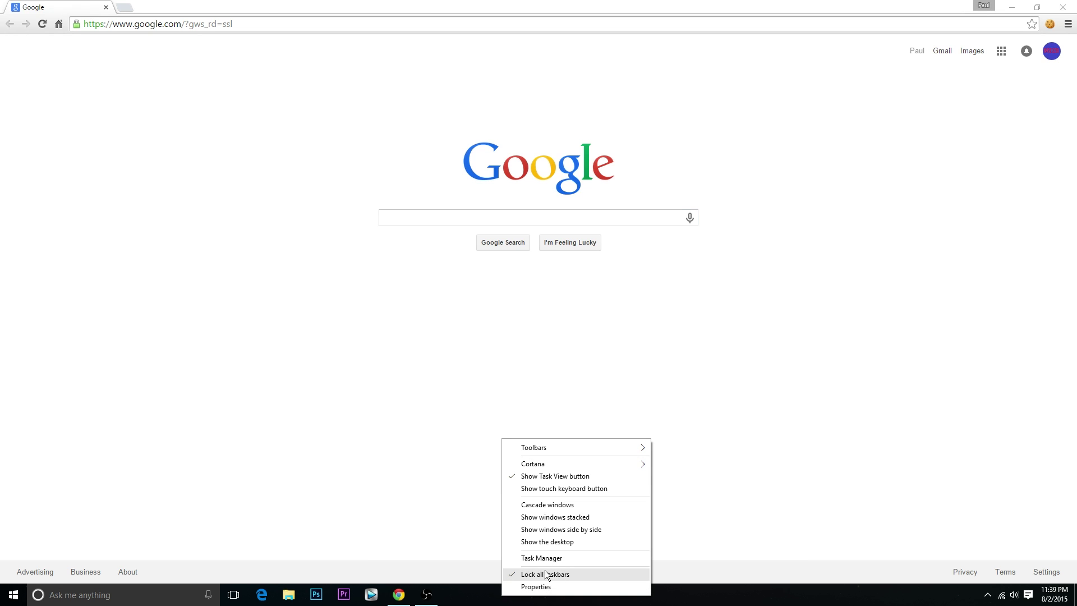
{"action": "left_click", "coordinate": [552, 586]}
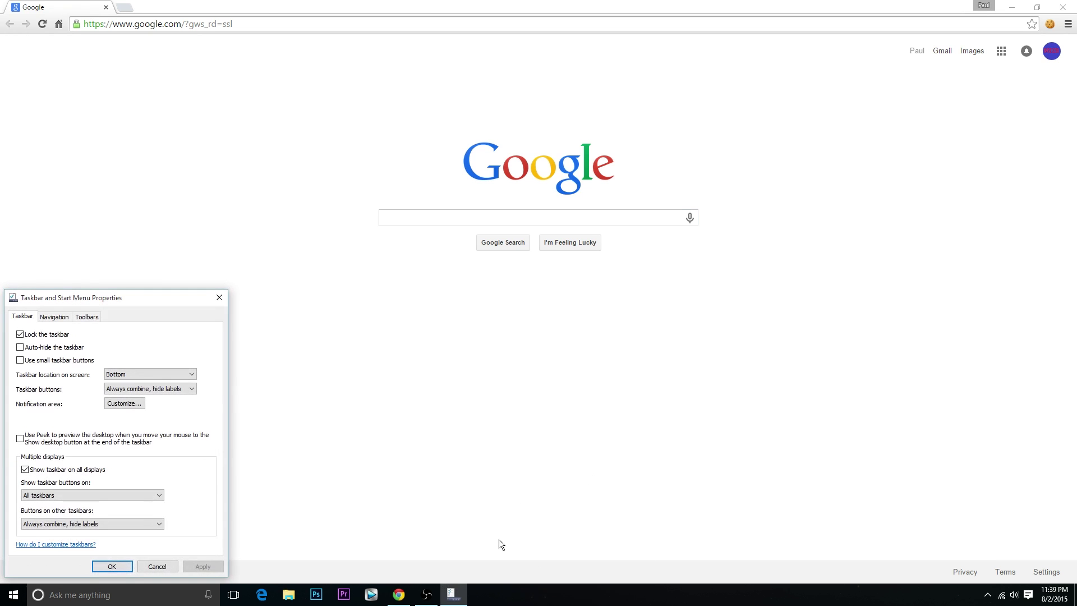
{"action": "left_click_drag", "start_coordinate": [143, 298], "coordinate": [508, 179]}
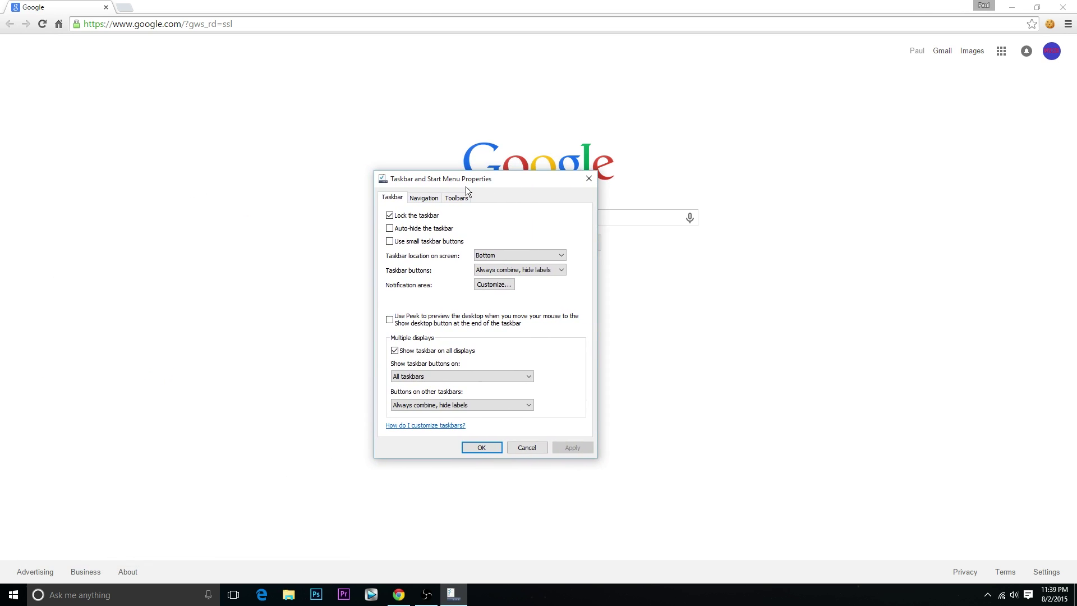
{"action": "left_click", "coordinate": [390, 229]}
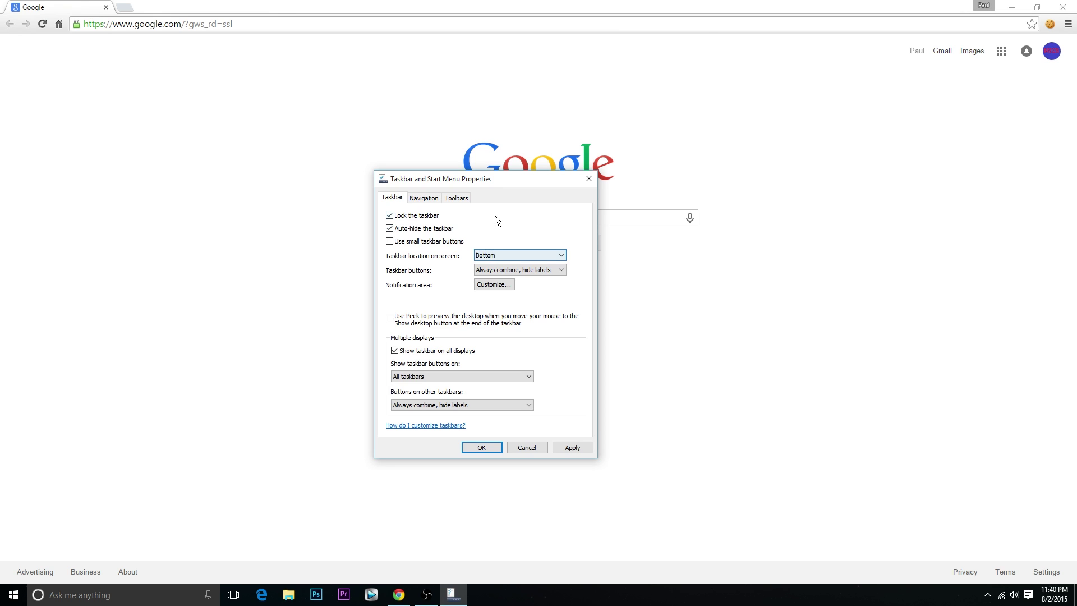
Step: Set the taskbar location to Left, then apply and confirm with OK
{"action": "left_click", "coordinate": [496, 255]}
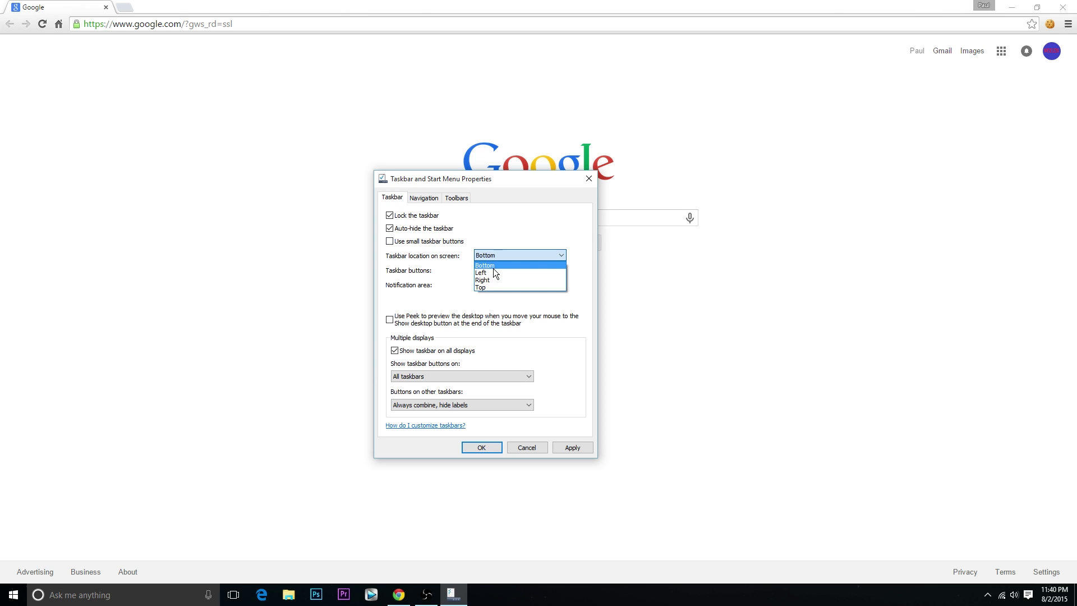
{"action": "left_click", "coordinate": [494, 274]}
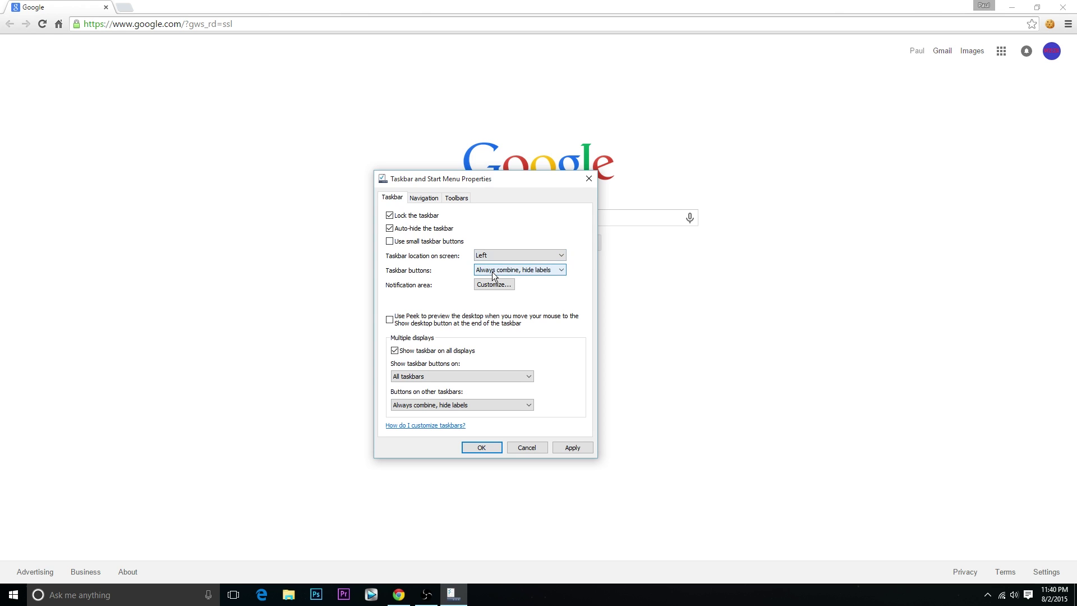
{"action": "left_click", "coordinate": [502, 254]}
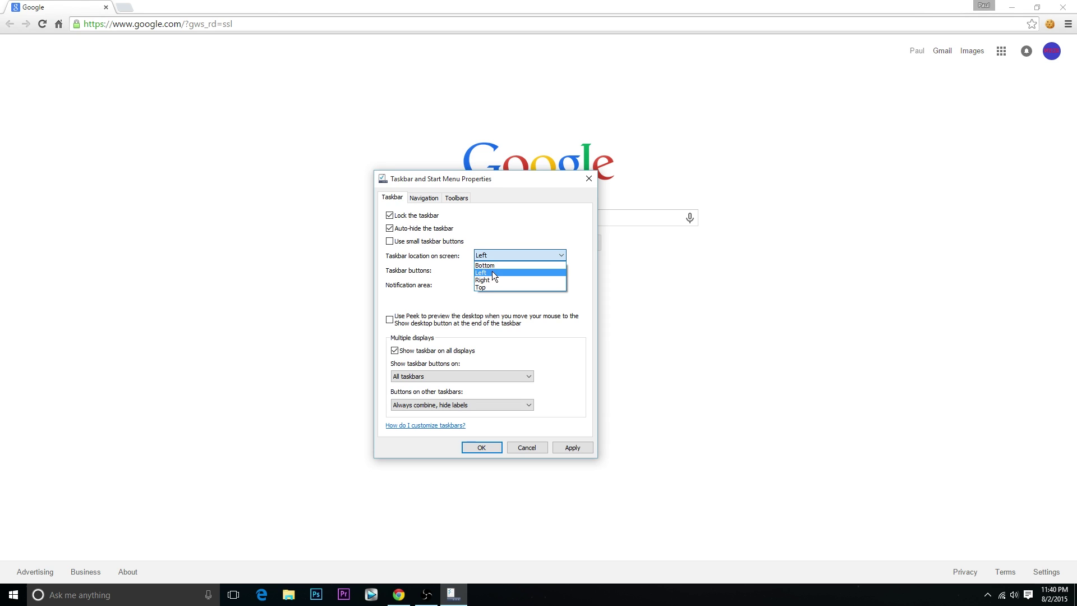
{"action": "left_click", "coordinate": [492, 272]}
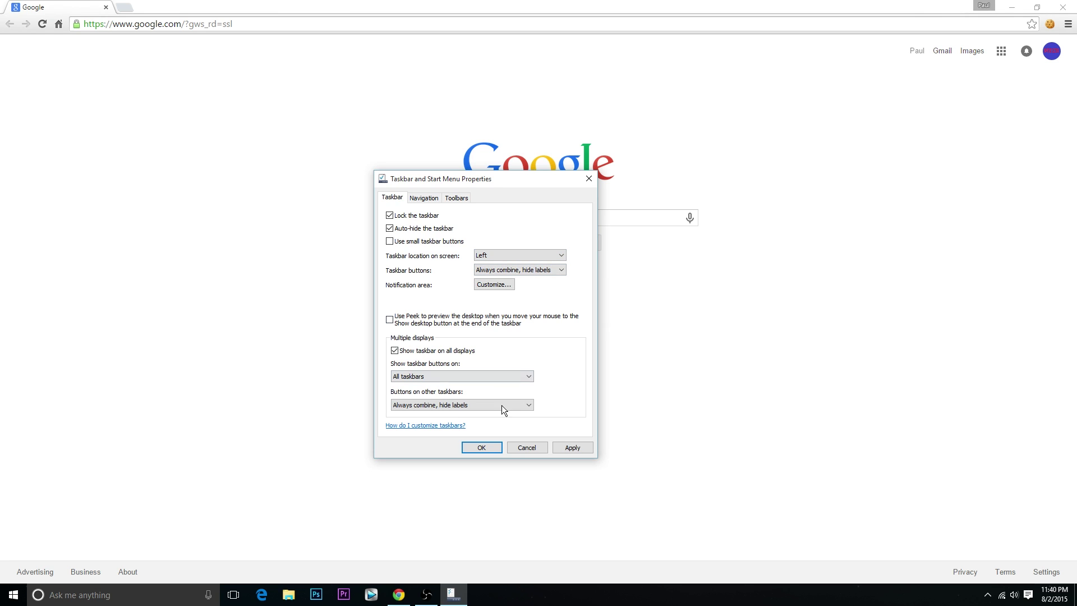
{"action": "left_click", "coordinate": [567, 447]}
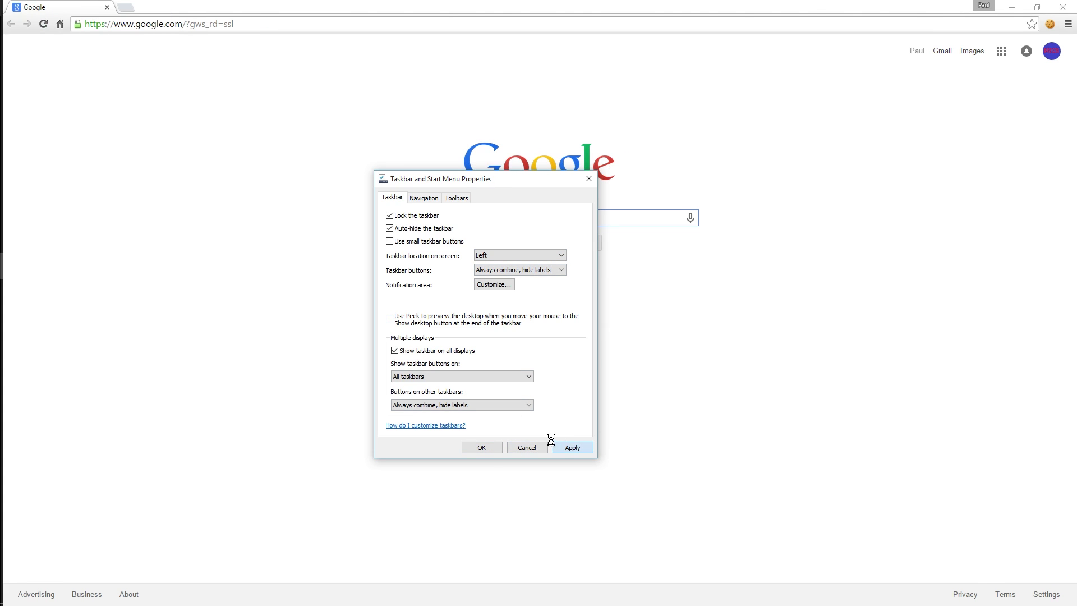
{"action": "left_click", "coordinate": [483, 447]}
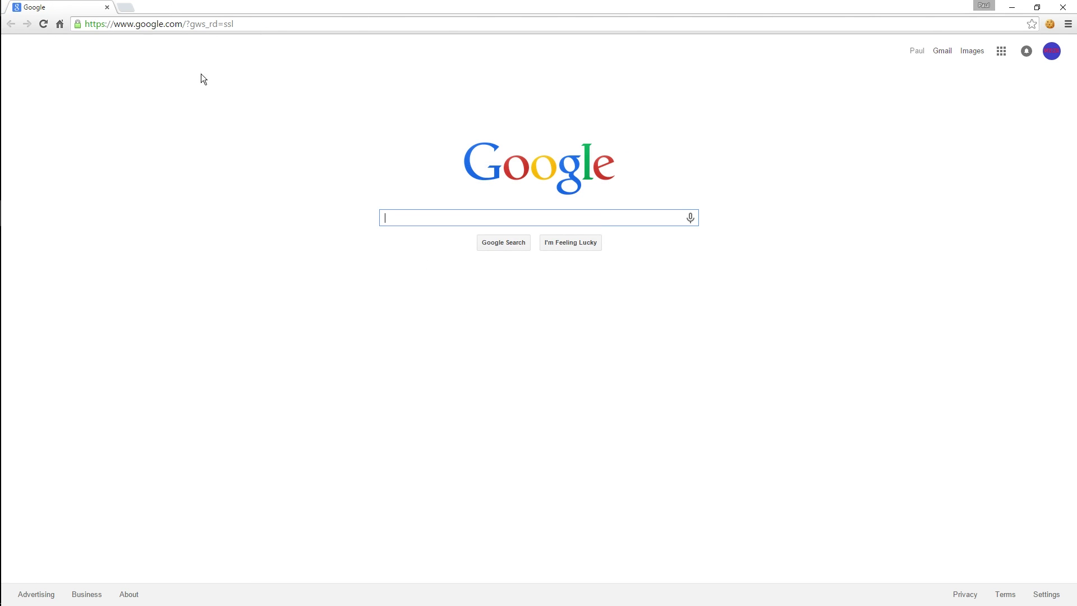
Step: Minimize Chrome from the left-side taskbar to reveal the desktop
{"action": "mouse_move", "coordinate": [16, 133]}
{"action": "left_click", "coordinate": [20, 215]}
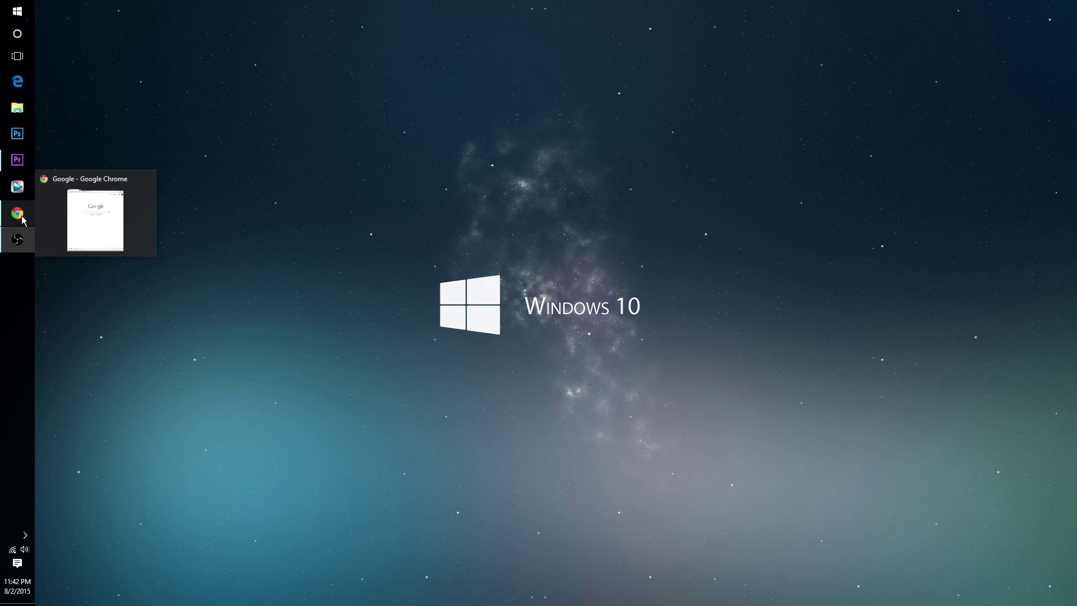
Step: Restore Chrome on the left half and snap Premiere Pro to the right half
{"action": "left_click", "coordinate": [21, 215]}
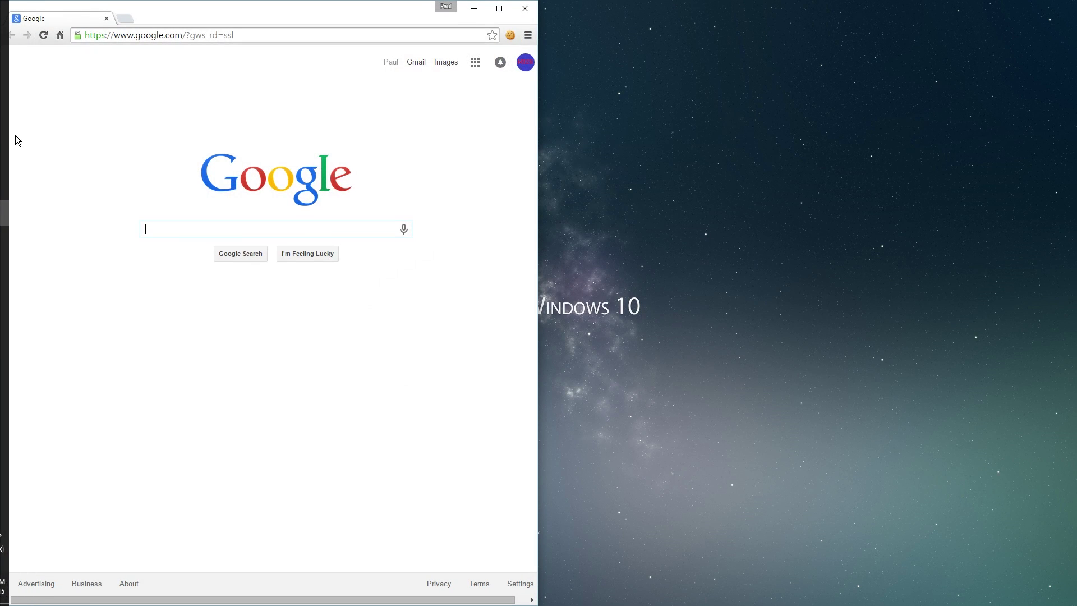
{"action": "left_click", "coordinate": [18, 158]}
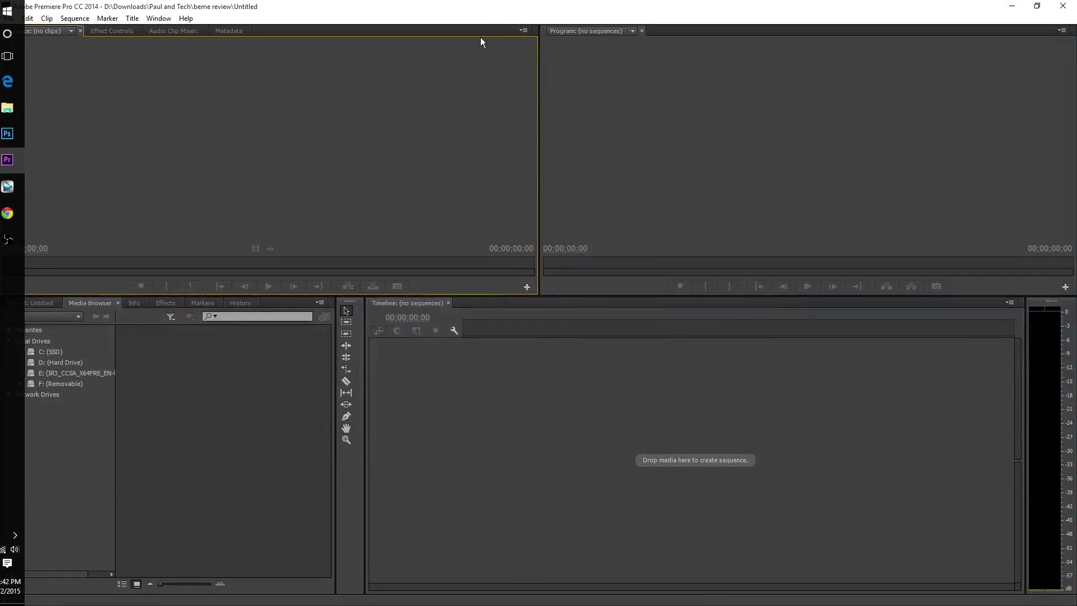
{"action": "left_click_drag", "start_coordinate": [623, 7], "coordinate": [1073, 170]}
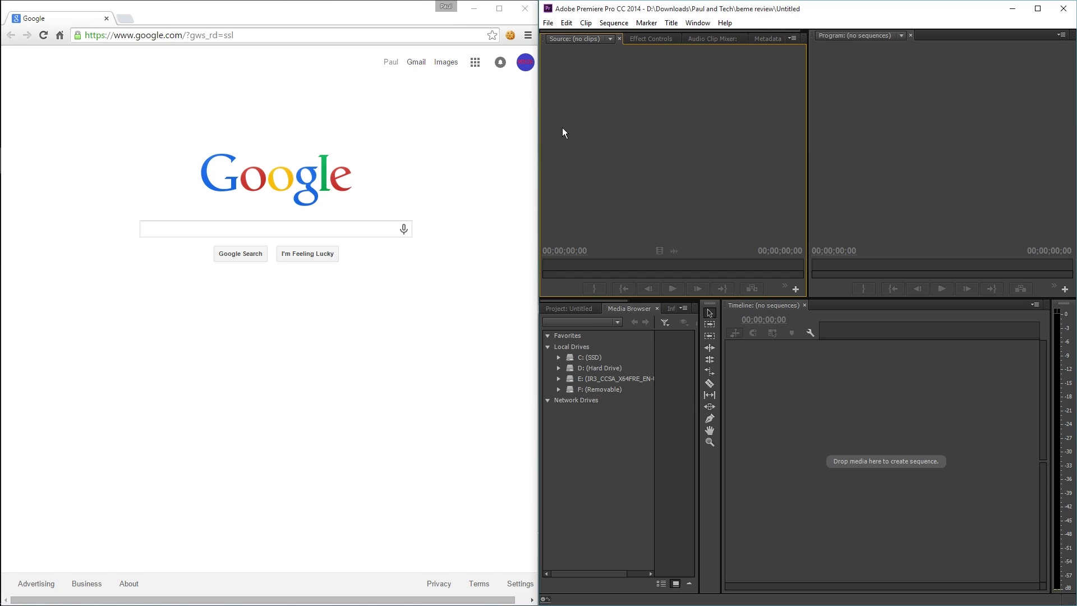
Step: Quarter-snap Chrome into the top-left corner and Premiere Pro into the top-right corner
{"action": "left_click_drag", "start_coordinate": [324, 21], "coordinate": [1, 7]}
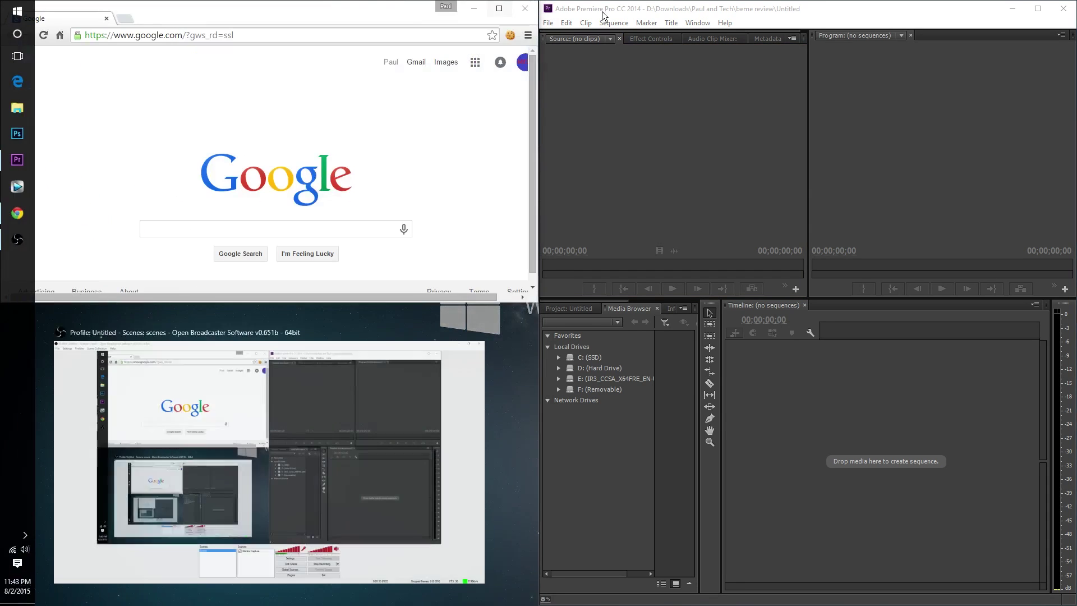
{"action": "left_click_drag", "start_coordinate": [776, 8], "coordinate": [1075, 1]}
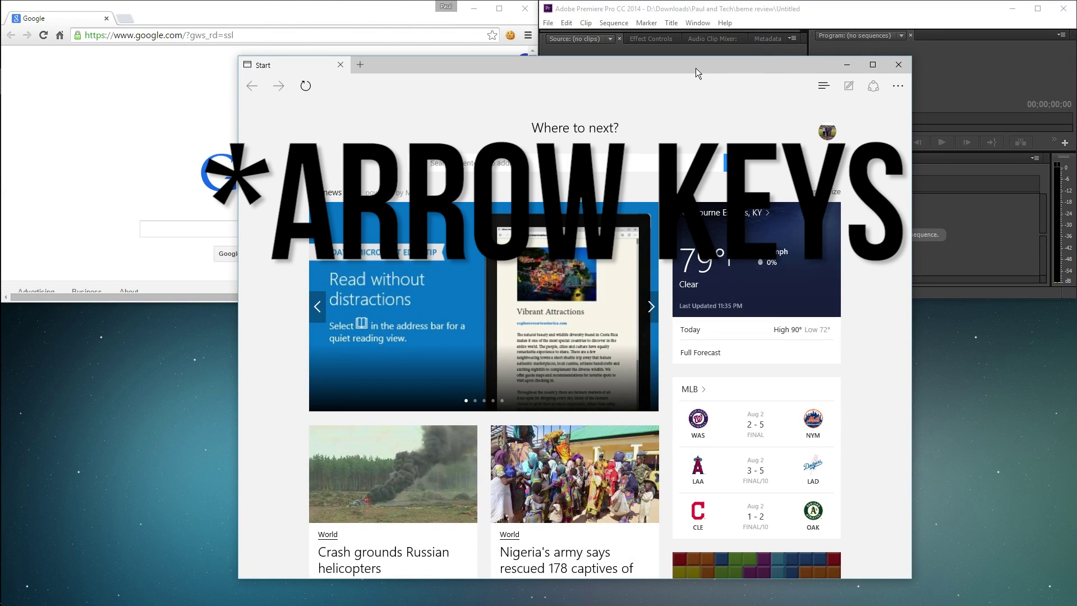
Step: Use Win+arrow keys to move Edge into the bottom-left quarter, passing through the bottom-right quarter
{"action": "key", "text": "super+Left"}
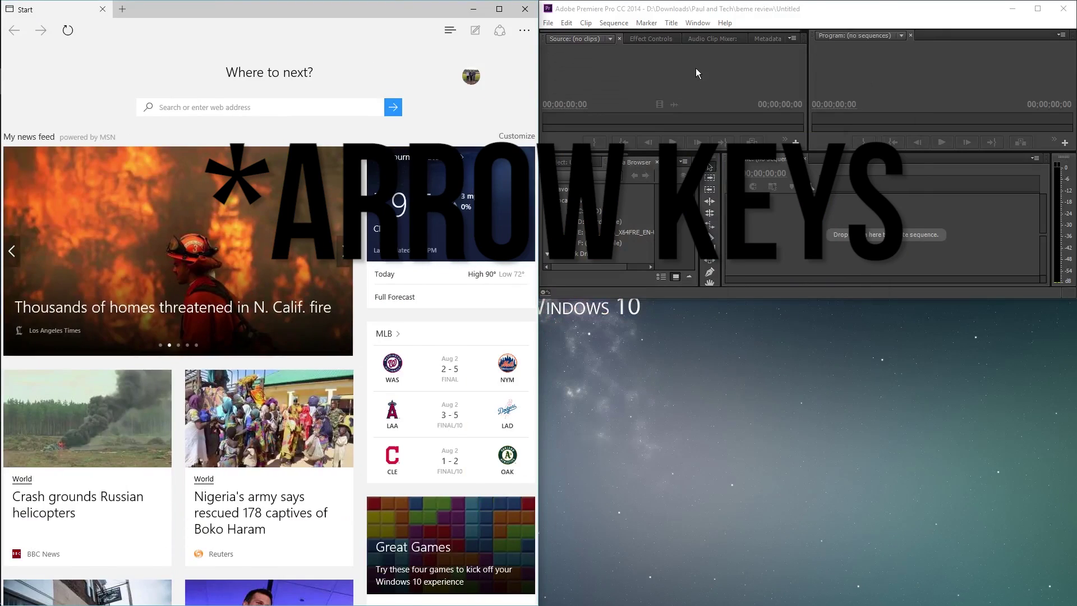
{"action": "key", "text": "super+Down"}
{"action": "key", "text": "super+Right"}
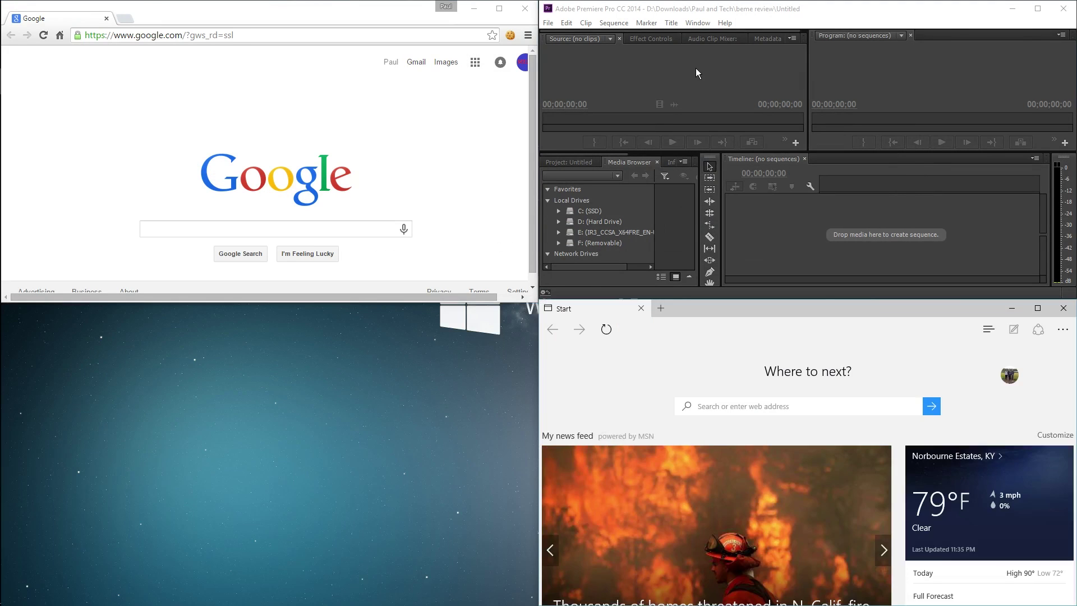
{"action": "key", "text": "super+Left"}
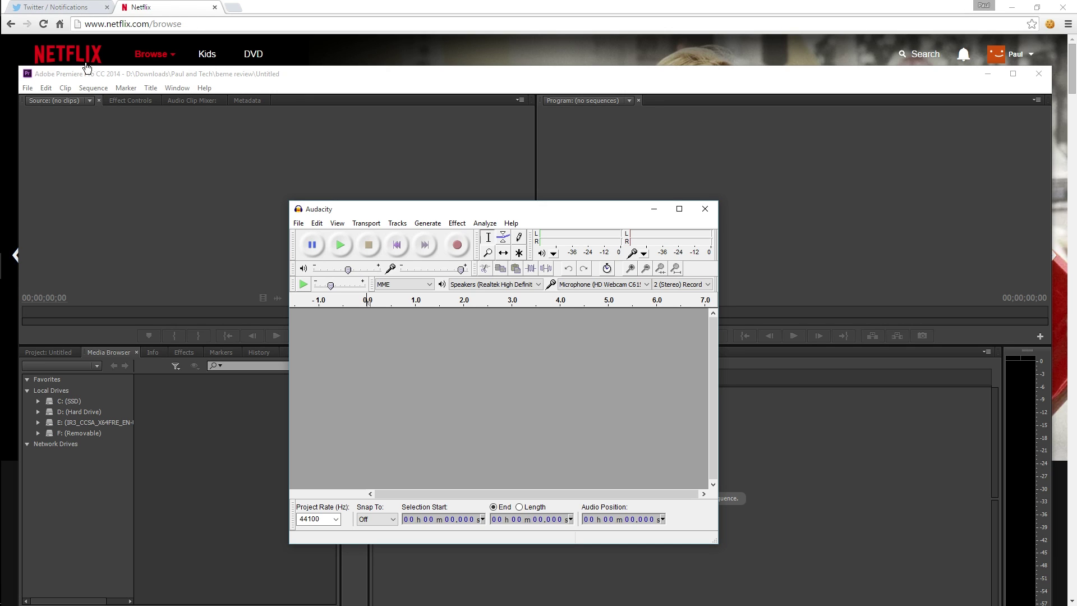
Step: Bring Audacity in front of Premiere Pro and drag it up and right toward mid-screen
{"action": "left_click", "coordinate": [111, 81]}
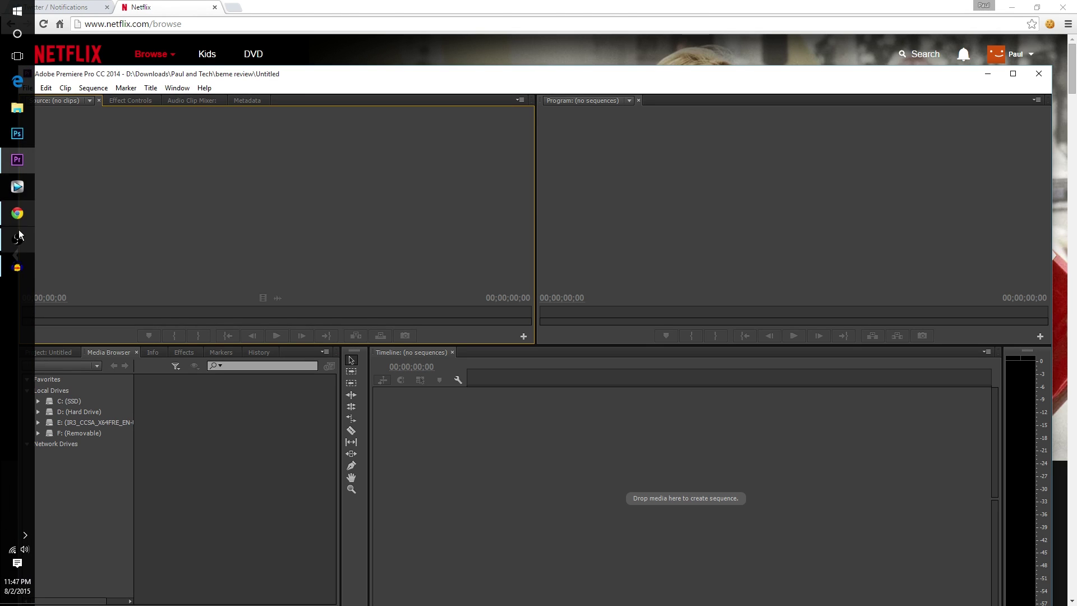
{"action": "left_click", "coordinate": [18, 267]}
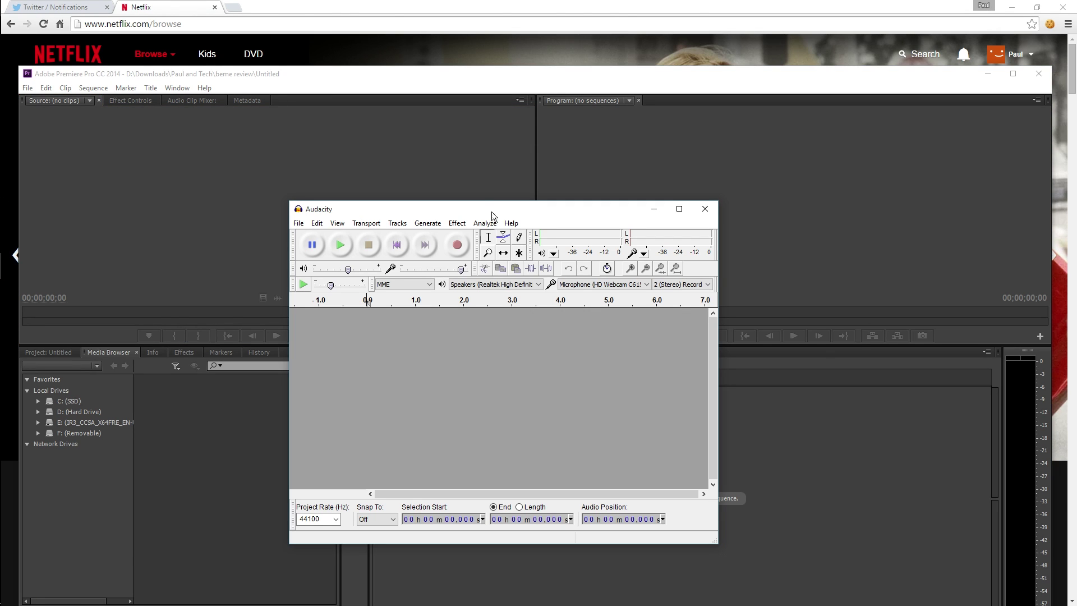
{"action": "mouse_move", "coordinate": [492, 211]}
{"action": "left_mouse_down"}
{"action": "mouse_move", "coordinate": [355, 222]}
{"action": "mouse_move", "coordinate": [435, 171]}
{"action": "mouse_move", "coordinate": [503, 195]}
{"action": "left_mouse_up"}
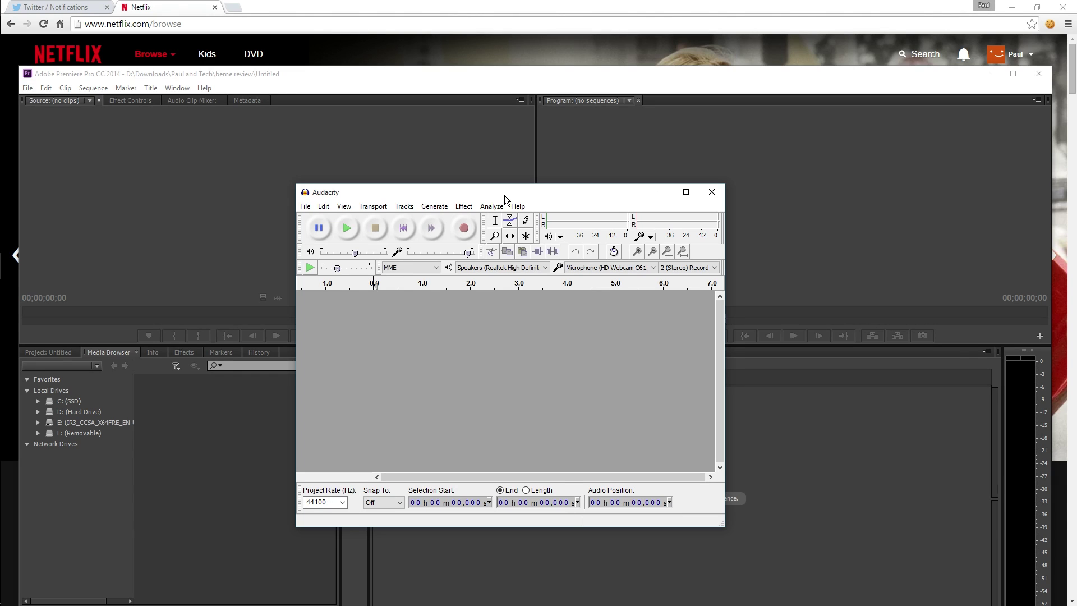
{"action": "left_click_drag", "start_coordinate": [504, 195], "coordinate": [601, 158]}
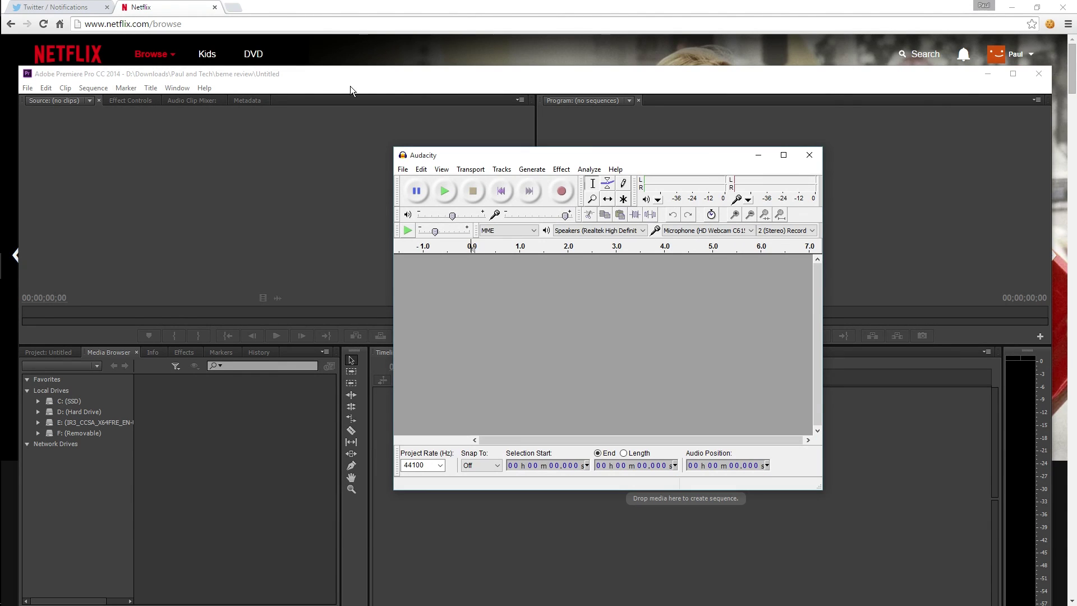
{"action": "mouse_move", "coordinate": [11, 87]}
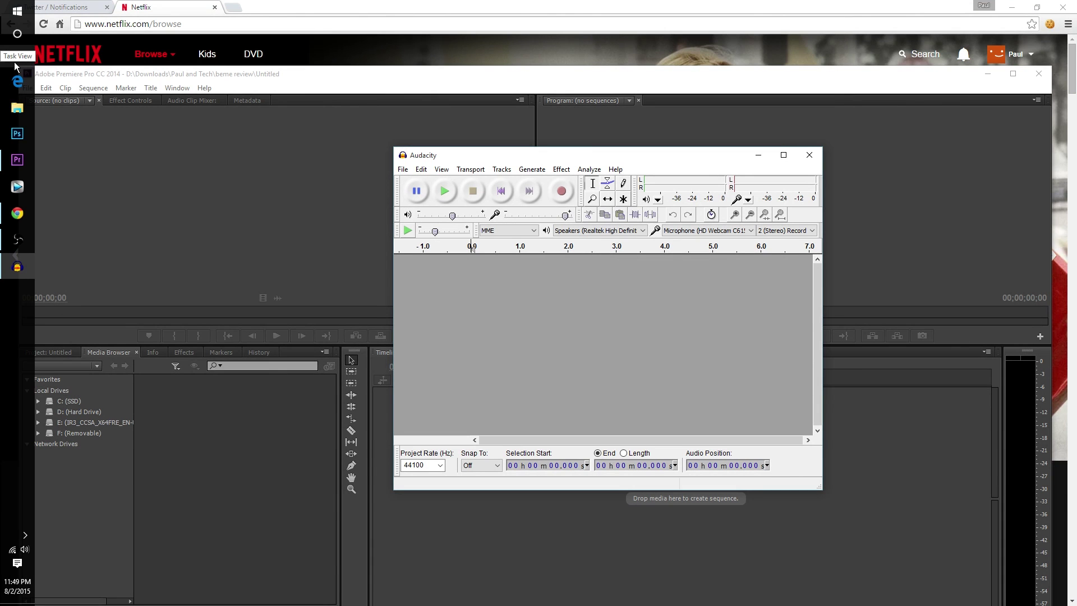
Step: Create a new virtual desktop in Task View, then return to Desktop 1
{"action": "left_click", "coordinate": [15, 64]}
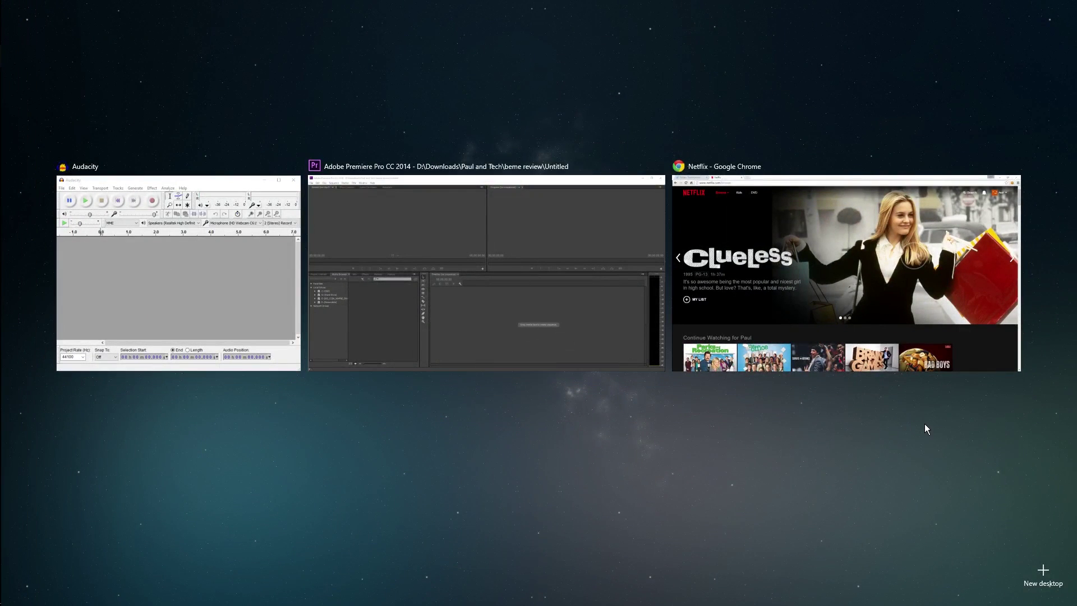
{"action": "left_click", "coordinate": [1044, 572]}
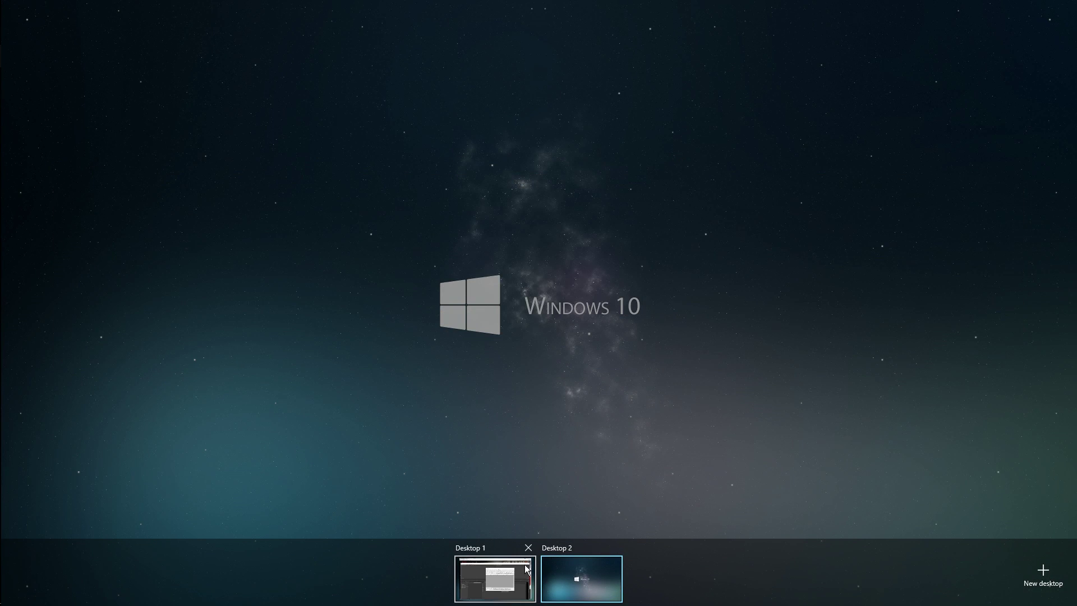
{"action": "left_click", "coordinate": [503, 547]}
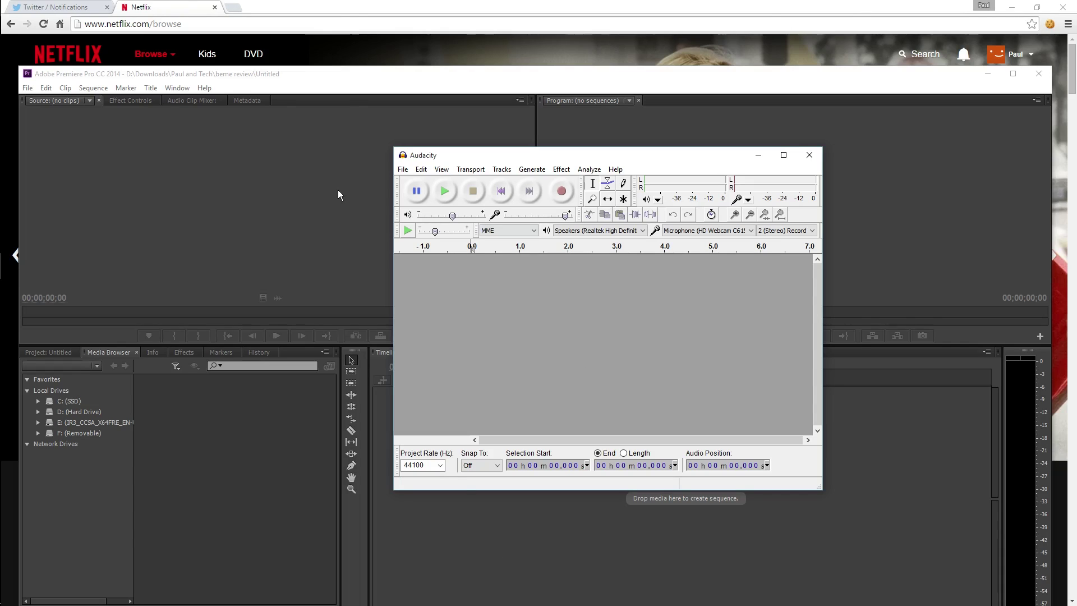
Step: Drag the Premiere Pro and Audacity windows onto Desktop 2
{"action": "left_click", "coordinate": [18, 58]}
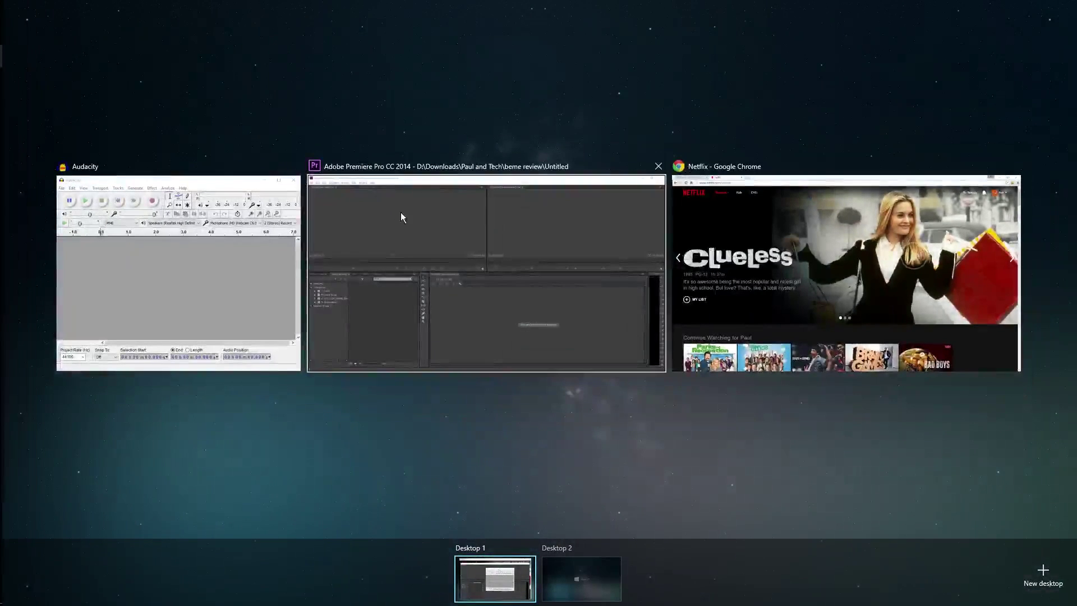
{"action": "left_click_drag", "start_coordinate": [404, 214], "coordinate": [585, 576]}
{"action": "left_click_drag", "start_coordinate": [318, 257], "coordinate": [580, 584]}
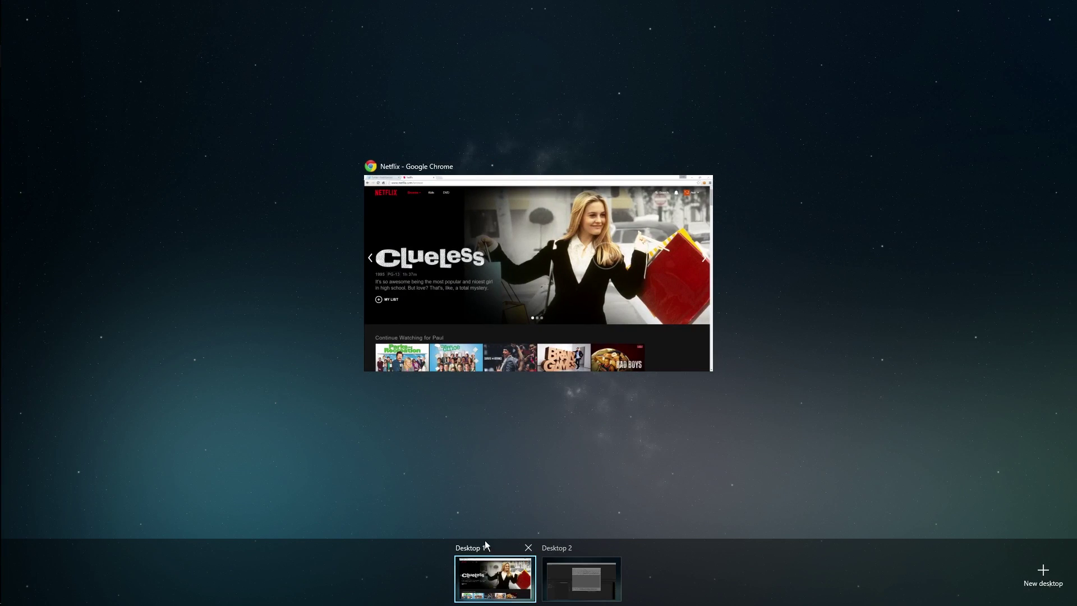
Step: Return to Desktop 1 and cycle Chrome from the Twitter tab back to Netflix
{"action": "left_click", "coordinate": [502, 565]}
{"action": "key", "text": "ctrl+Tab"}
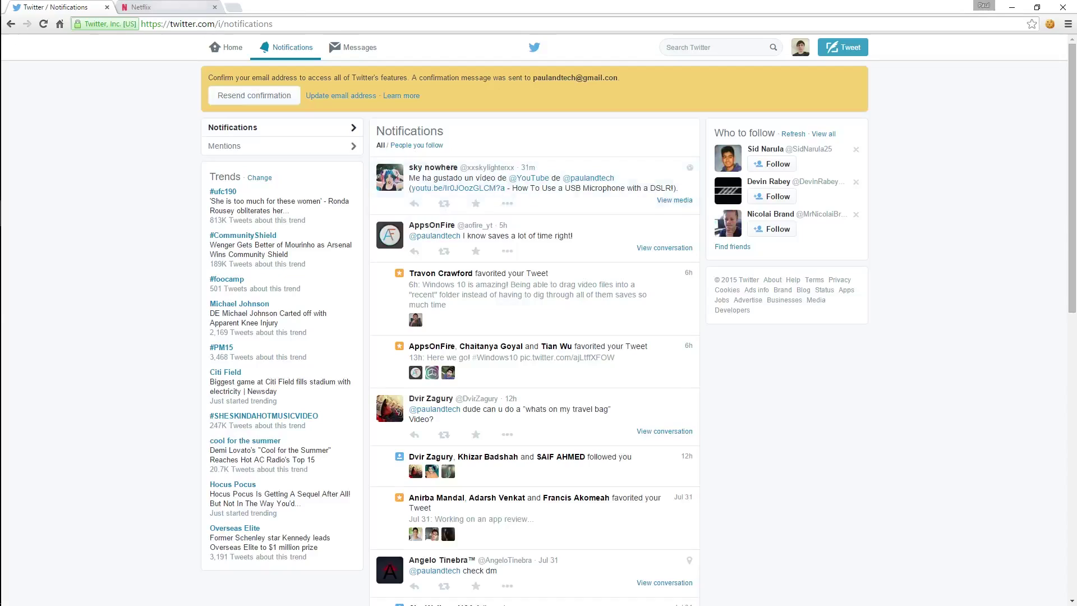
{"action": "key", "text": "ctrl+Tab"}
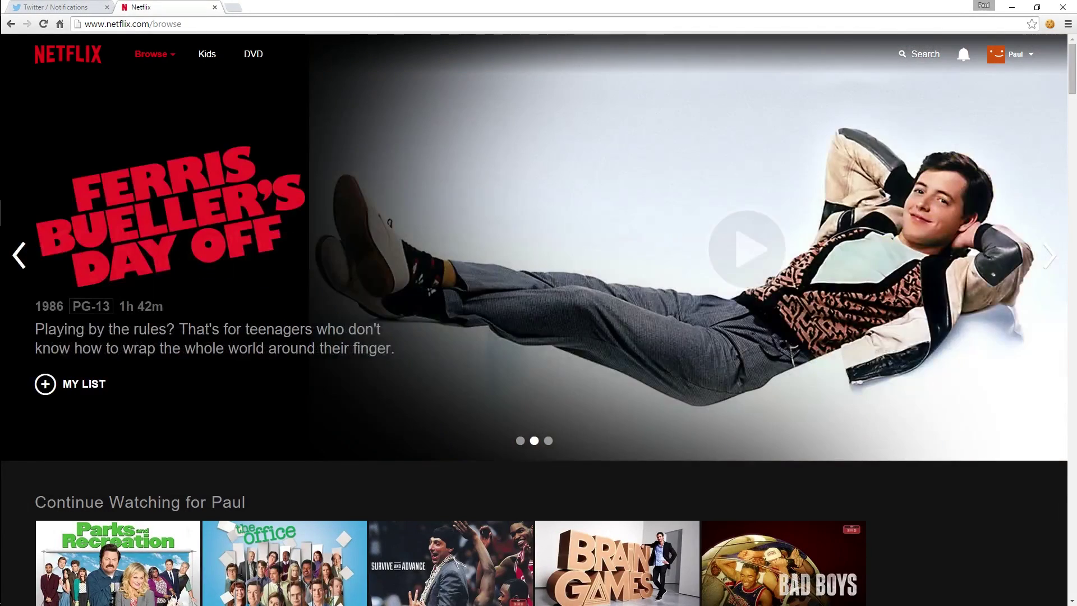
Step: Switch to Desktop 2 and back via Task View, then change desktops with Ctrl+Win+Left
{"action": "mouse_move", "coordinate": [21, 142]}
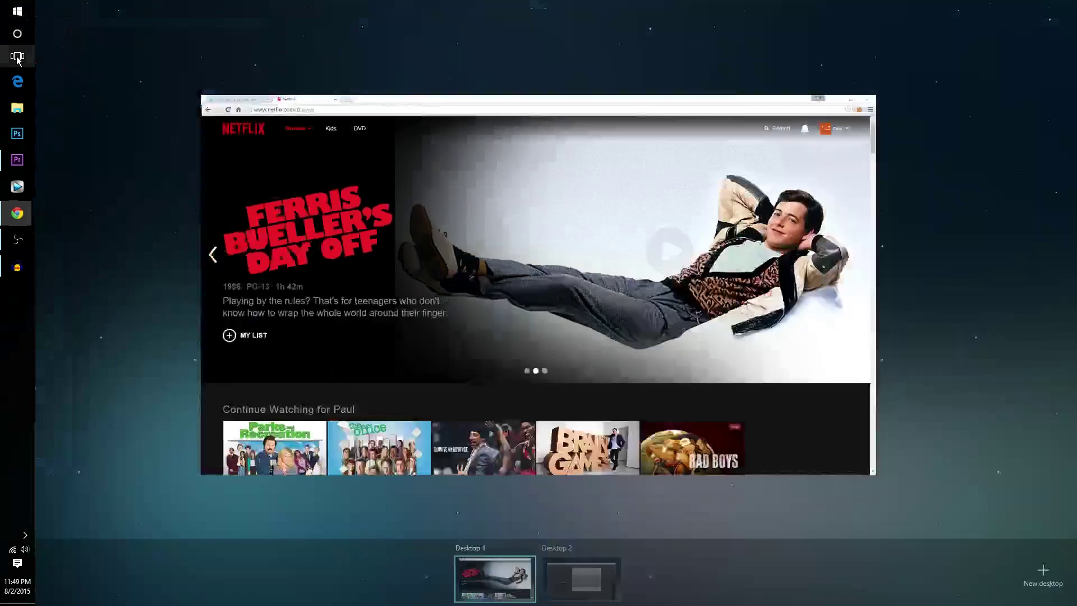
{"action": "left_click", "coordinate": [17, 56]}
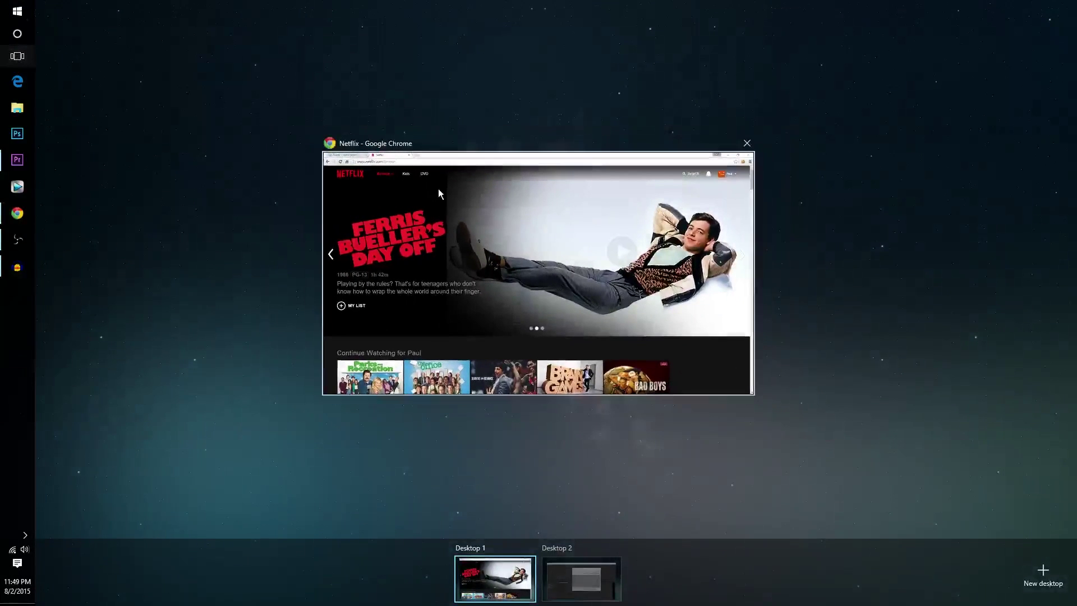
{"action": "left_click", "coordinate": [563, 550]}
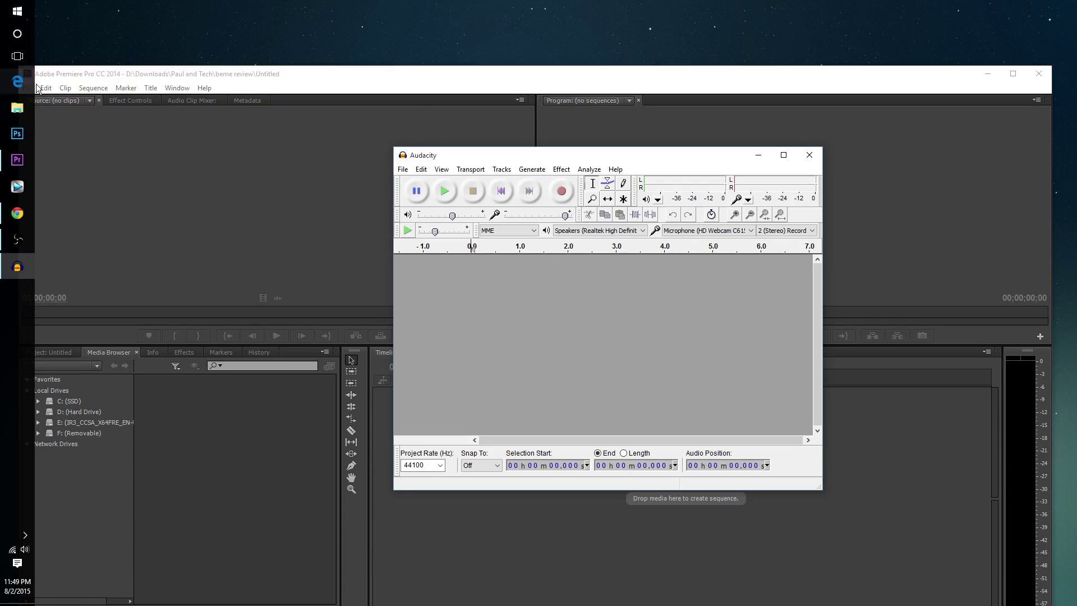
{"action": "left_click", "coordinate": [17, 56]}
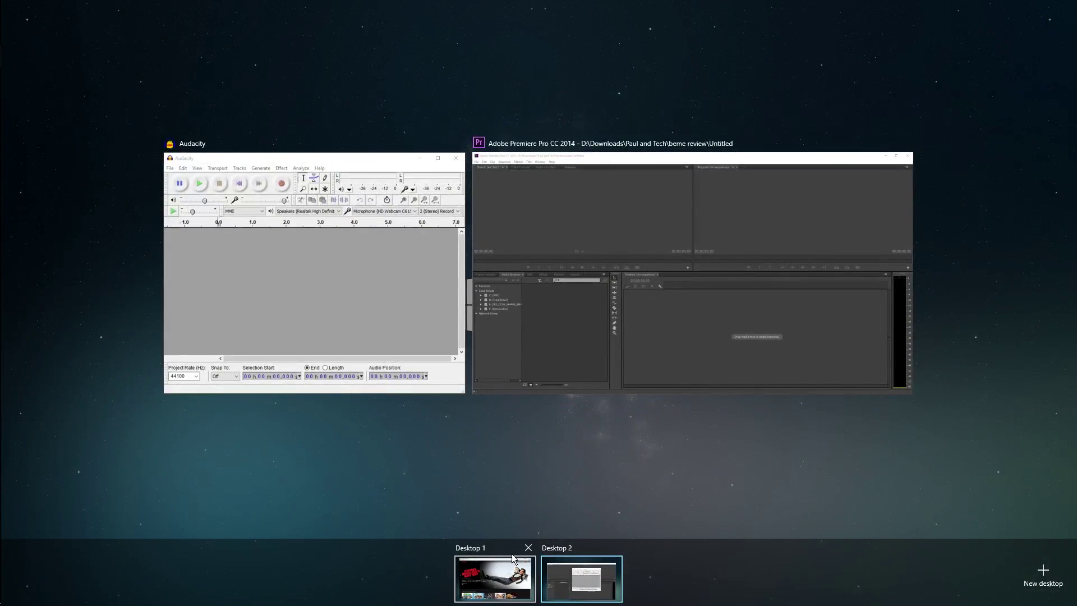
{"action": "left_click", "coordinate": [489, 545]}
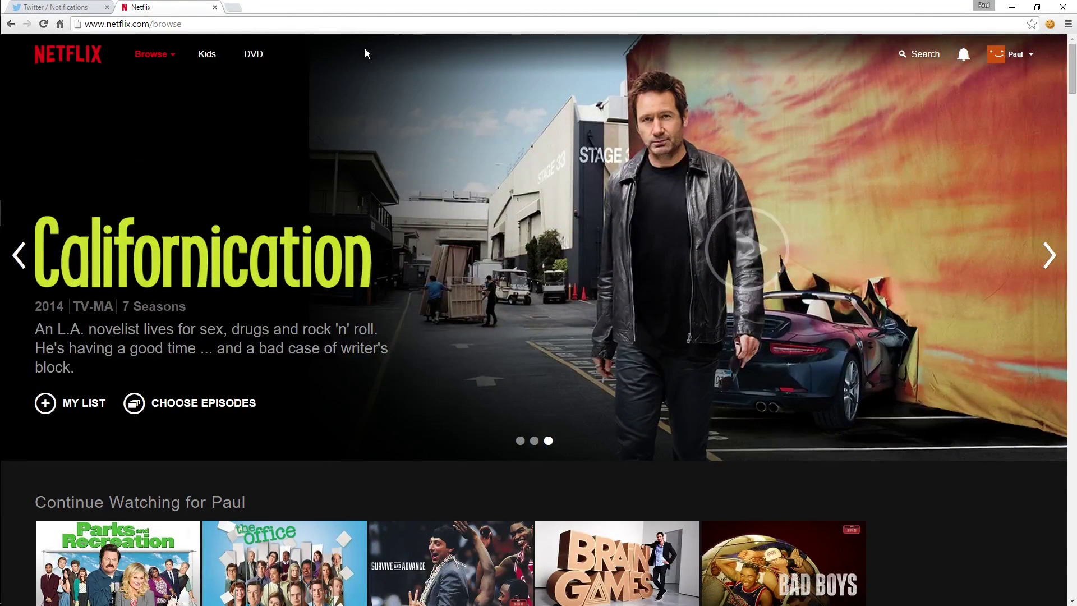
{"action": "key", "text": "ctrl+super+Left"}
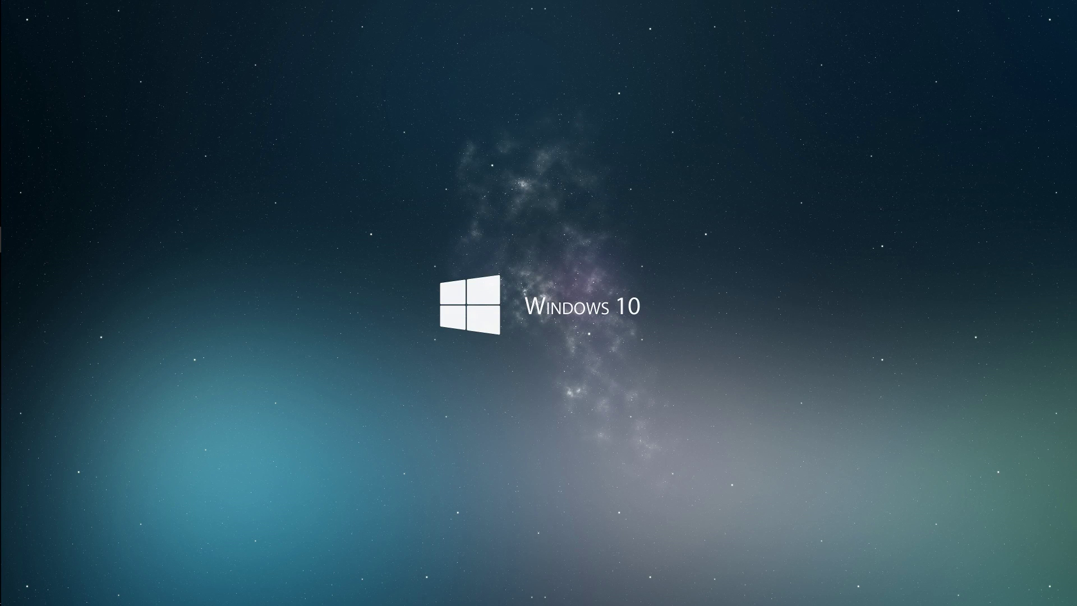